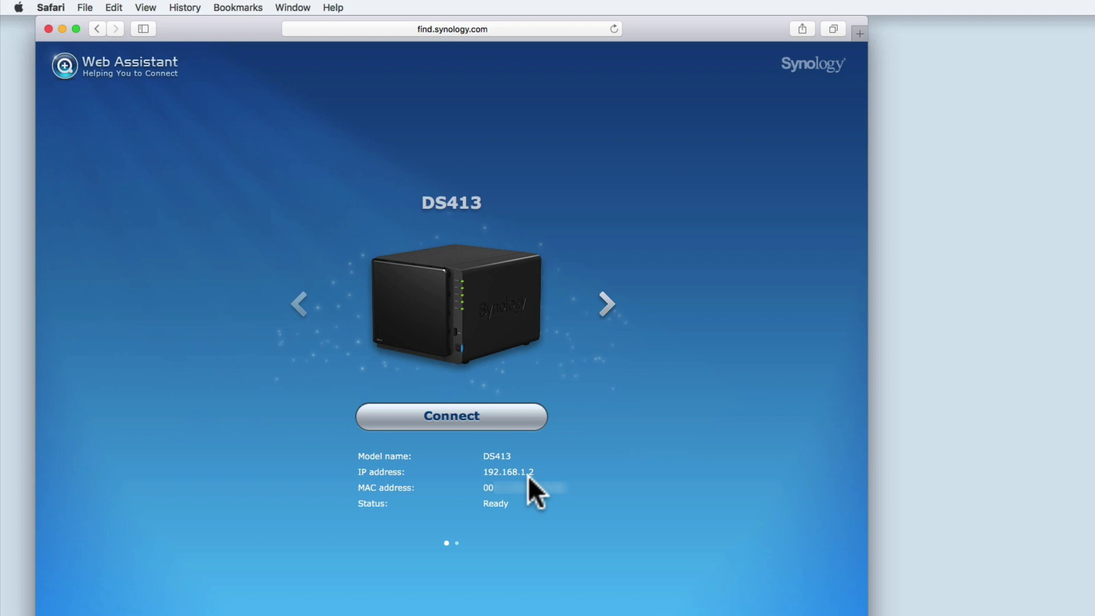
- Connect to the DS413 NAS at 192.168.1.2 from Synology Web Assistant
{"action": "left_click", "coordinate": [503, 431]}
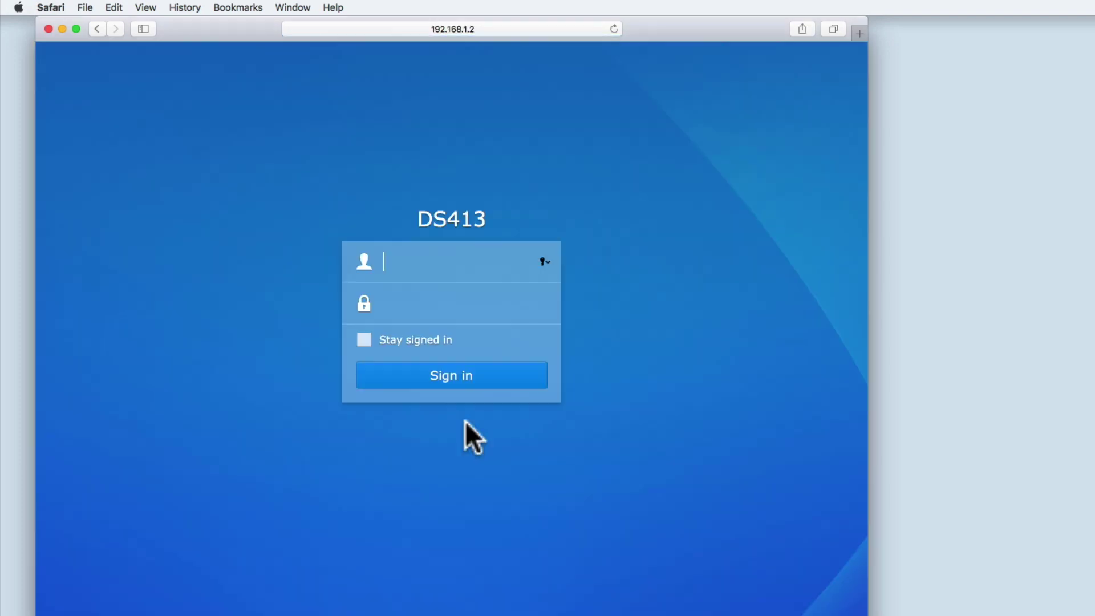
- Sign in as administrator without saving the password, then open Control Panel
{"action": "type", "text": "administrator"}
{"action": "key", "text": "Tab"}
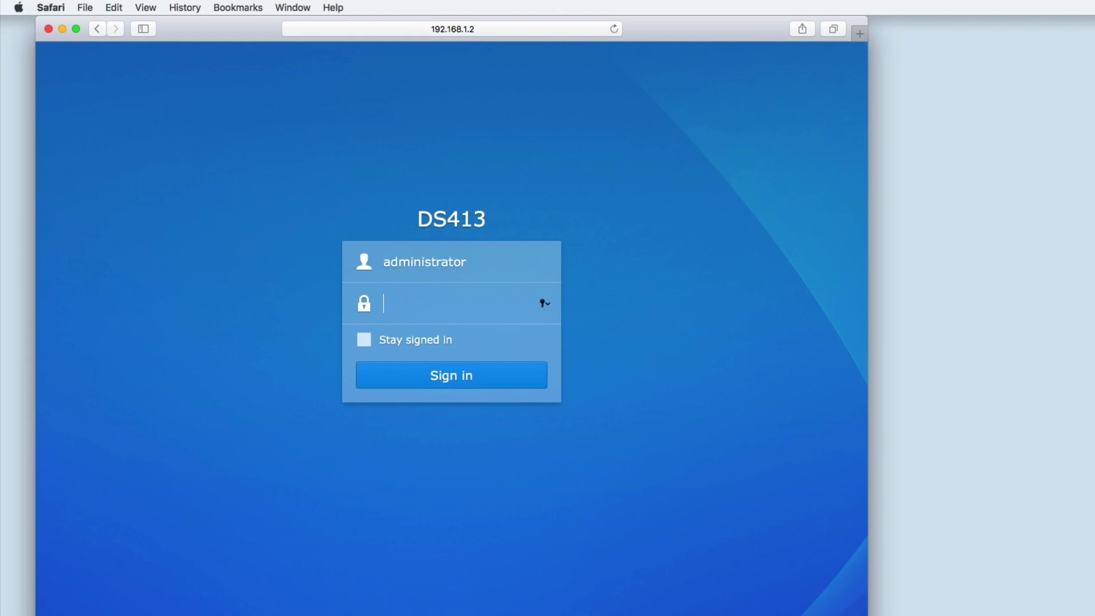
{"action": "type", "text": "••••••••"}
{"action": "key", "text": "Return"}
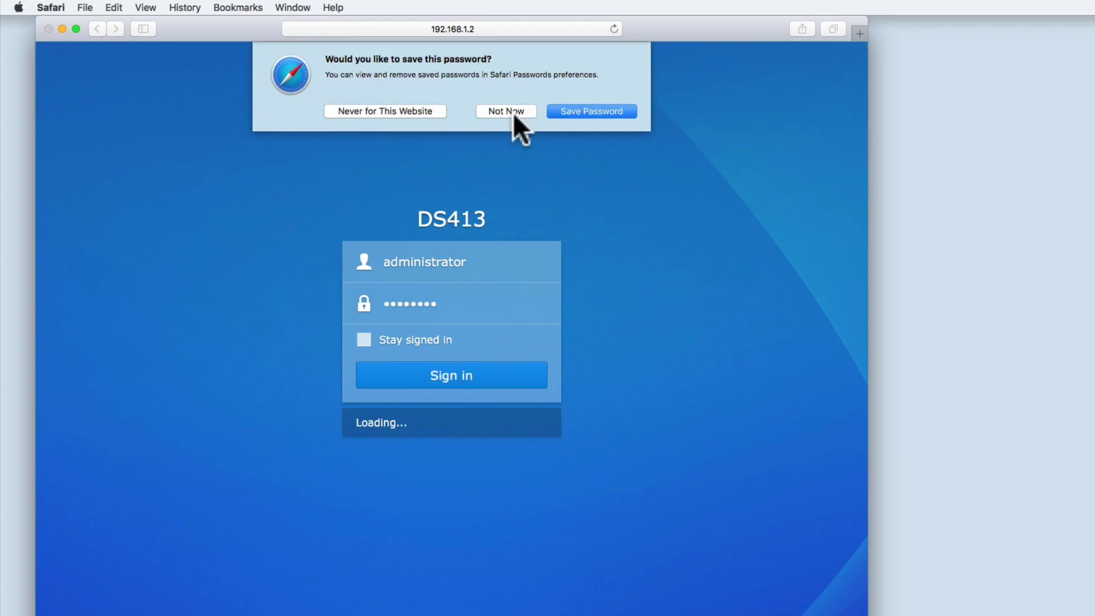
{"action": "left_click", "coordinate": [512, 112]}
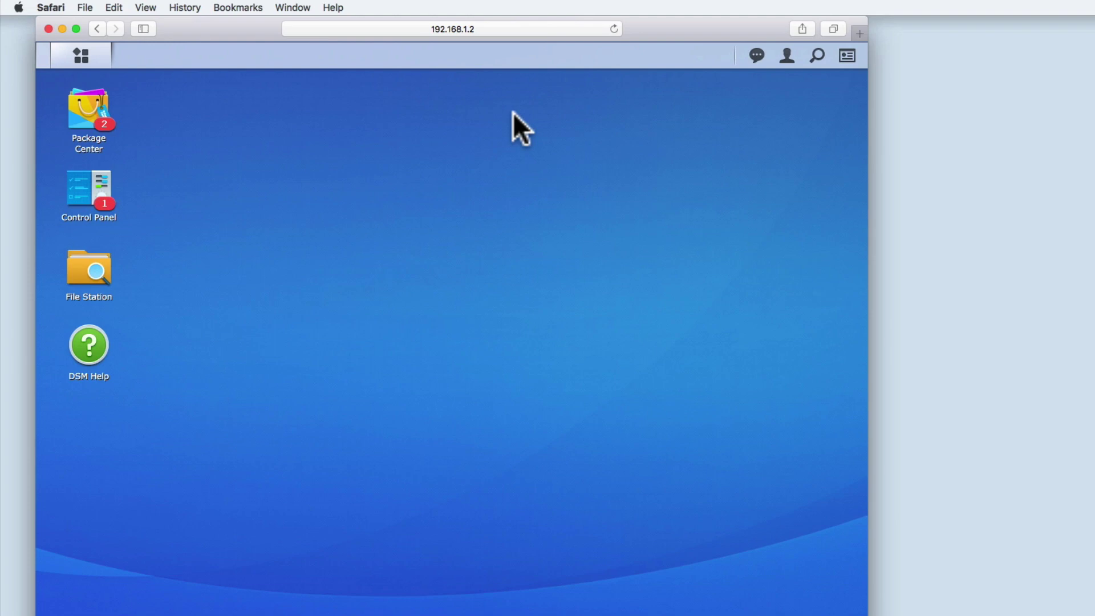
{"action": "left_click", "coordinate": [110, 200]}
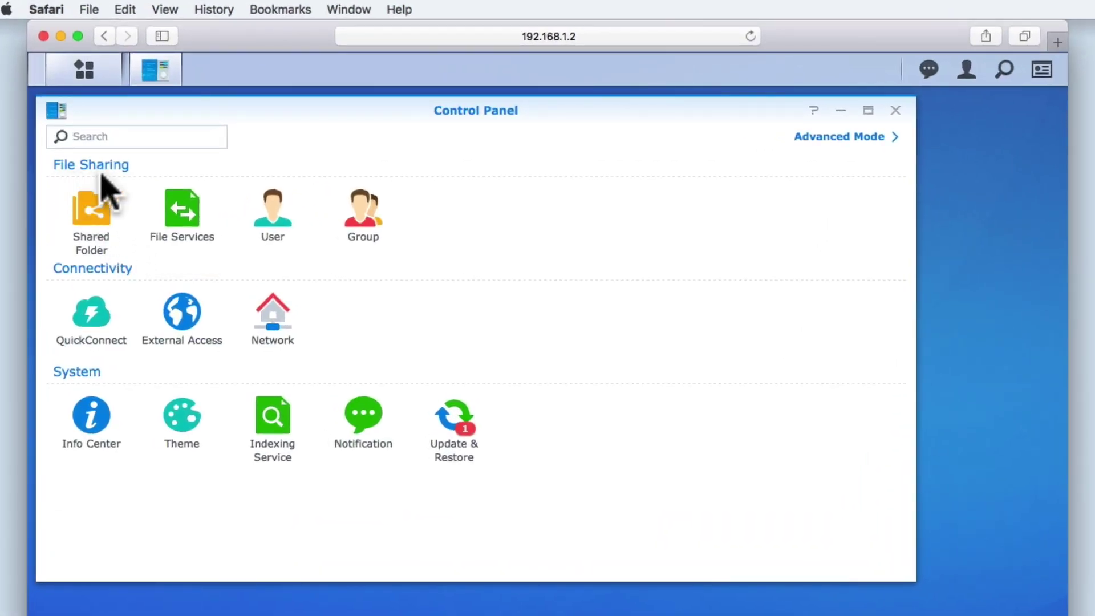
- Go to File Services and expand SMB, showing workgroup WORKGROUP and \\DS413 access
{"action": "left_click", "coordinate": [181, 239]}
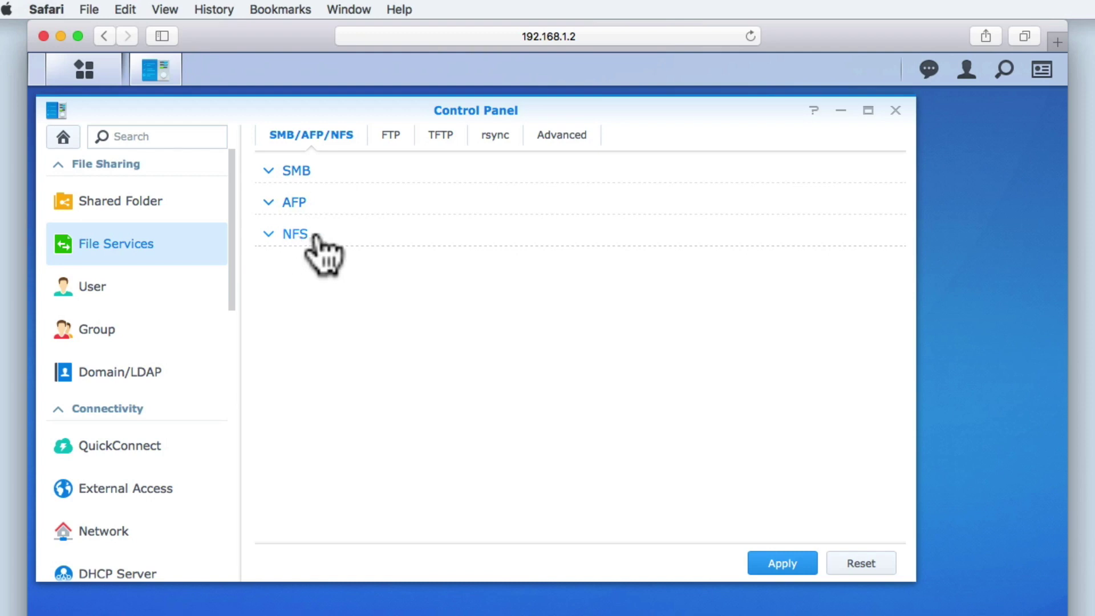
{"action": "left_click", "coordinate": [269, 174]}
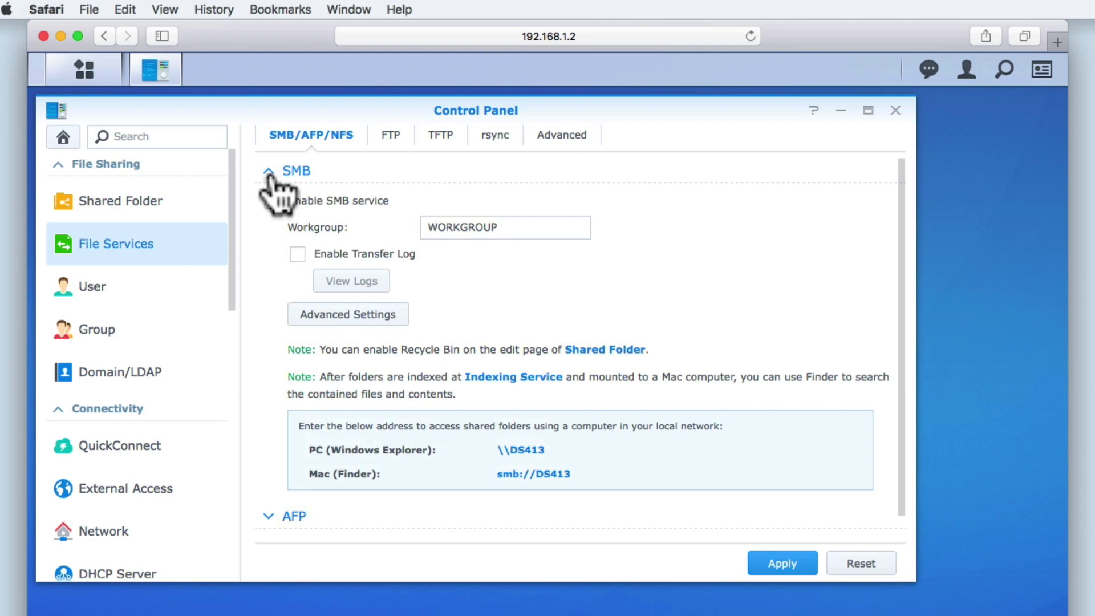
- Enable the SMB service, keeping the workgroup name WORKGROUP unchanged
{"action": "left_click", "coordinate": [273, 201]}
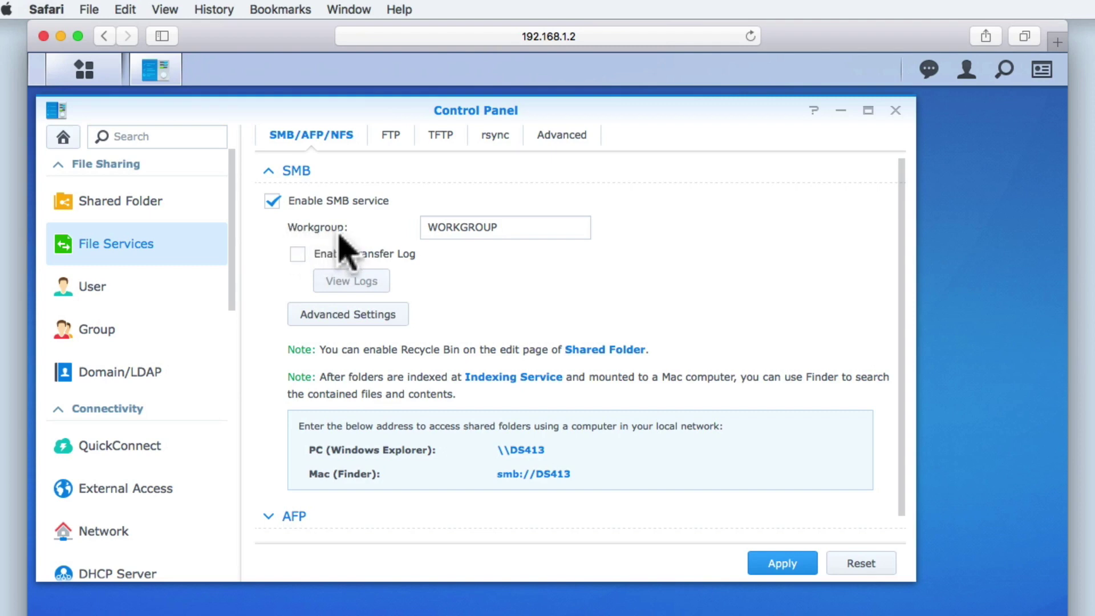
{"action": "left_click_drag", "start_coordinate": [513, 228], "coordinate": [422, 228]}
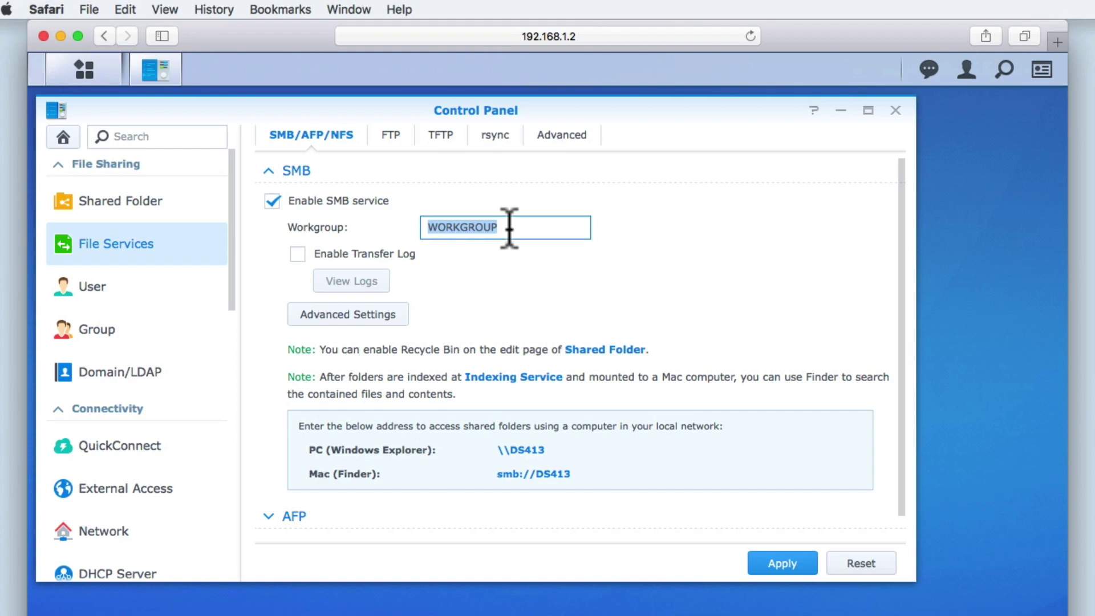
{"action": "left_click", "coordinate": [501, 267]}
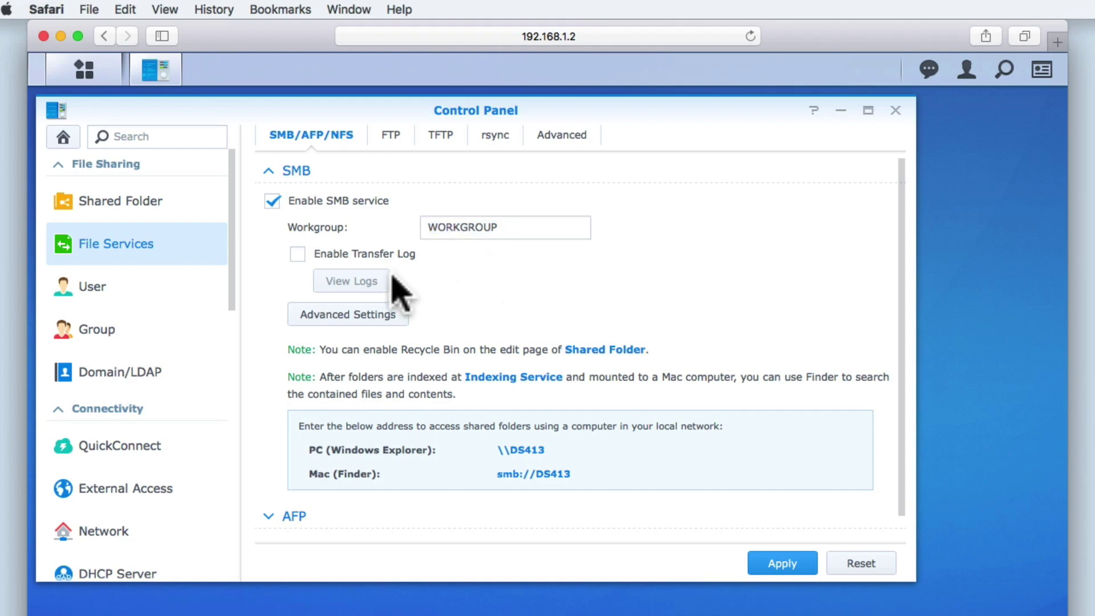
- Leave the SMB transfer log off and bring up SMB Advanced Settings
{"action": "left_click", "coordinate": [301, 257]}
{"action": "left_click", "coordinate": [298, 255]}
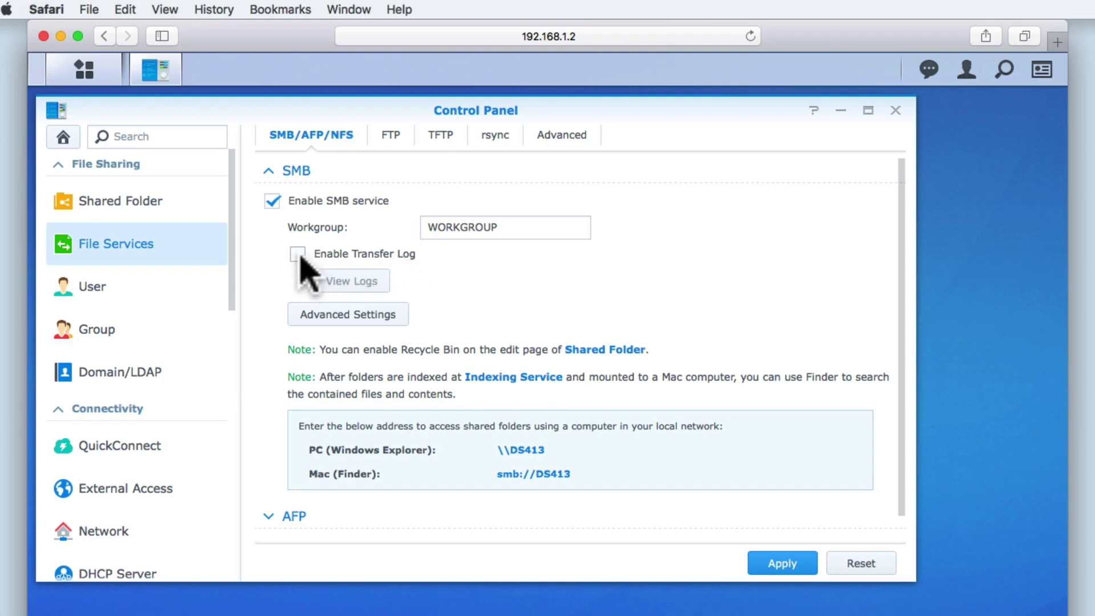
{"action": "left_click", "coordinate": [378, 316]}
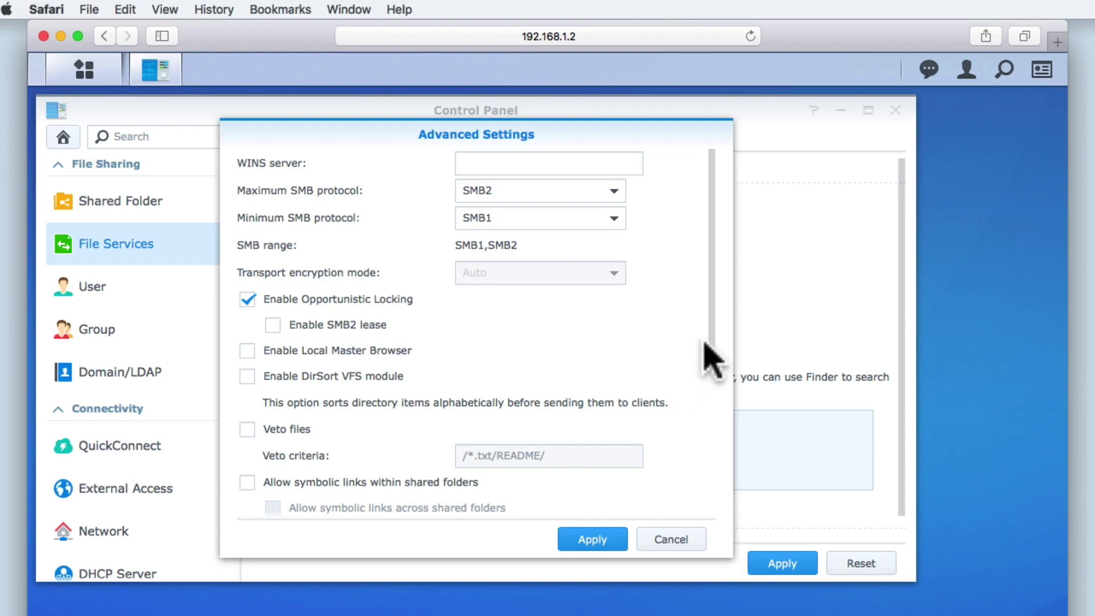
{"action": "scroll", "coordinate": [713, 353], "scroll_direction": "down", "scroll_amount": 1}
{"action": "left_click_drag", "start_coordinate": [711, 339], "coordinate": [694, 299]}
{"action": "left_click", "coordinate": [676, 540]}
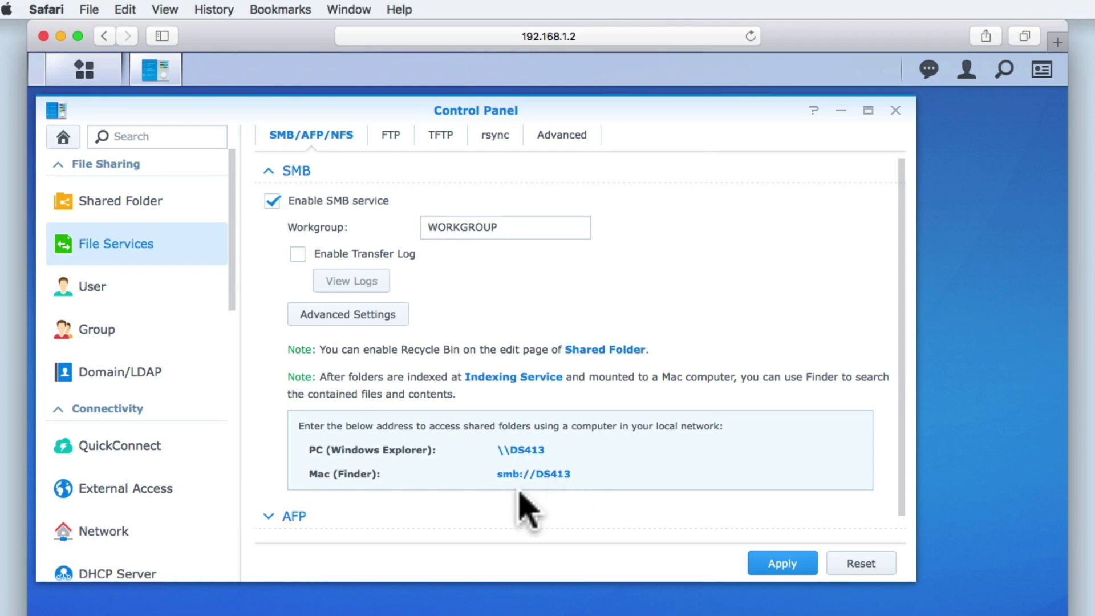
- Collapse the SMB section so the AFP settings with afp://DS413.local are visible
{"action": "left_click", "coordinate": [268, 171]}
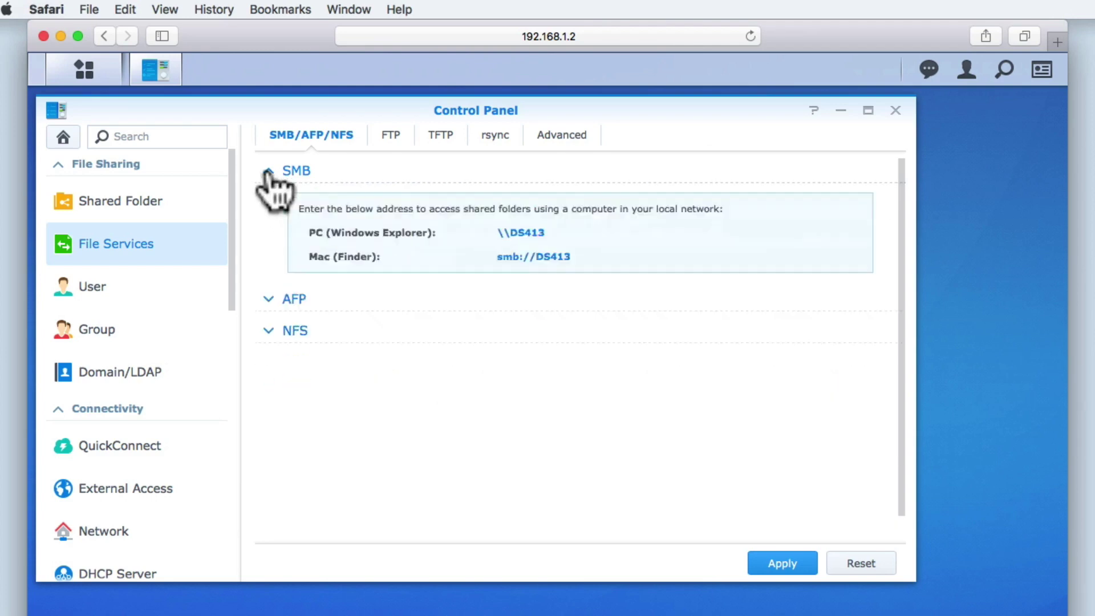
- Expand AFP and enable the AFP service, with its transfer log left off
{"action": "left_click", "coordinate": [268, 203]}
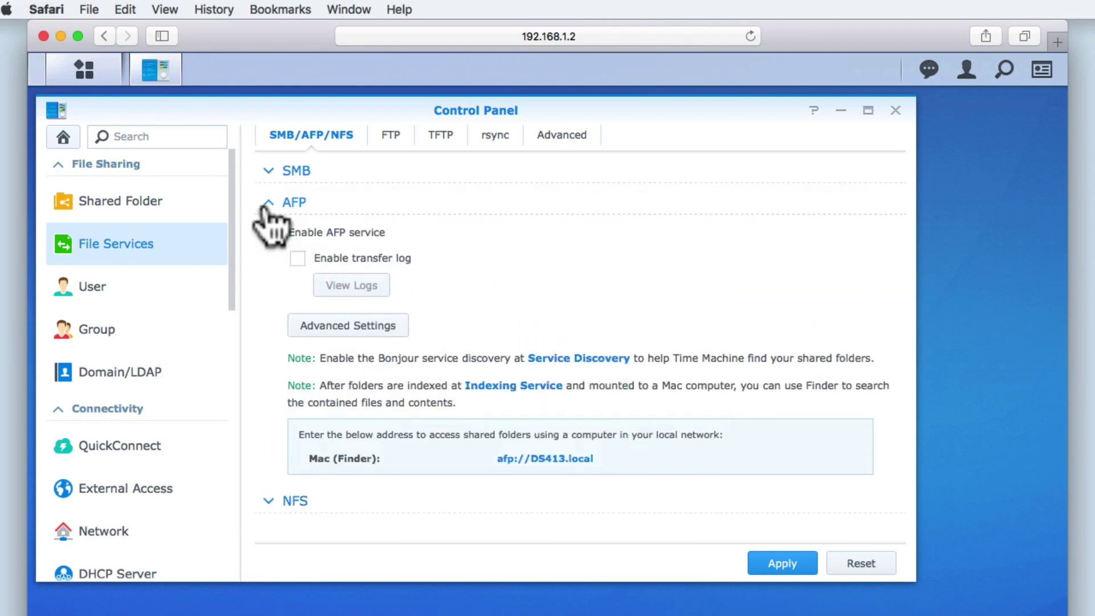
{"action": "left_click", "coordinate": [272, 232]}
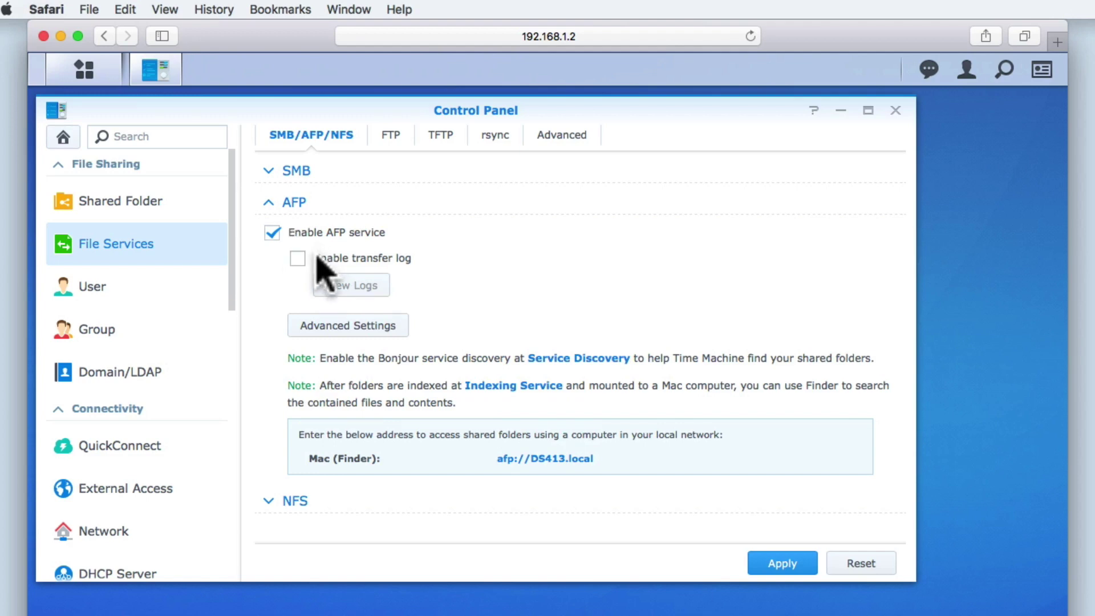
{"action": "left_click", "coordinate": [303, 260]}
{"action": "left_click", "coordinate": [301, 260]}
- View AFP's advanced options and dismiss them without changes
{"action": "left_click", "coordinate": [373, 328]}
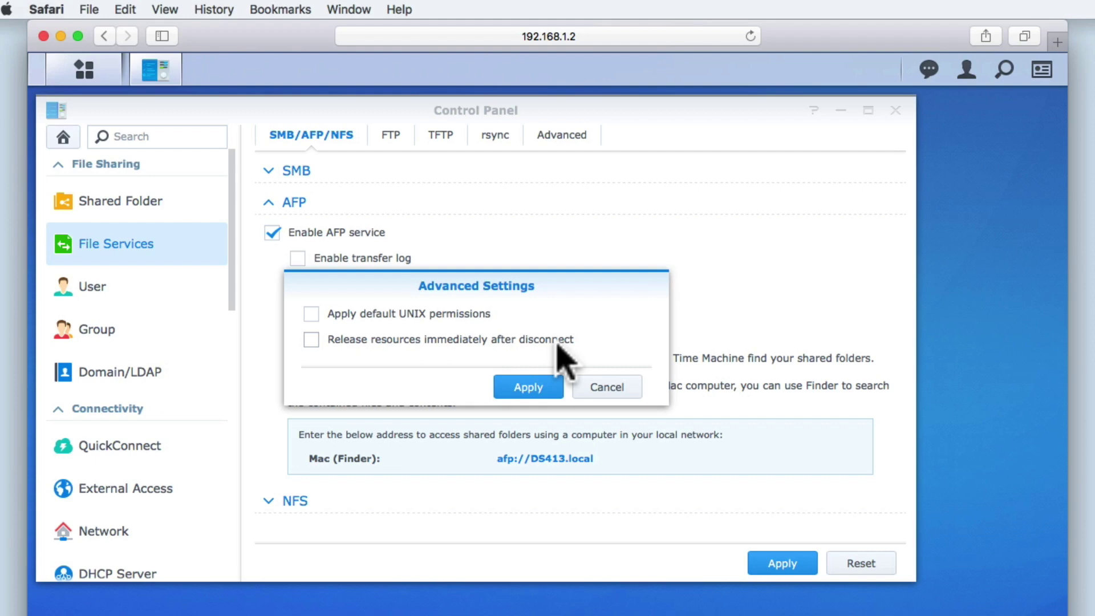
{"action": "left_click", "coordinate": [595, 387]}
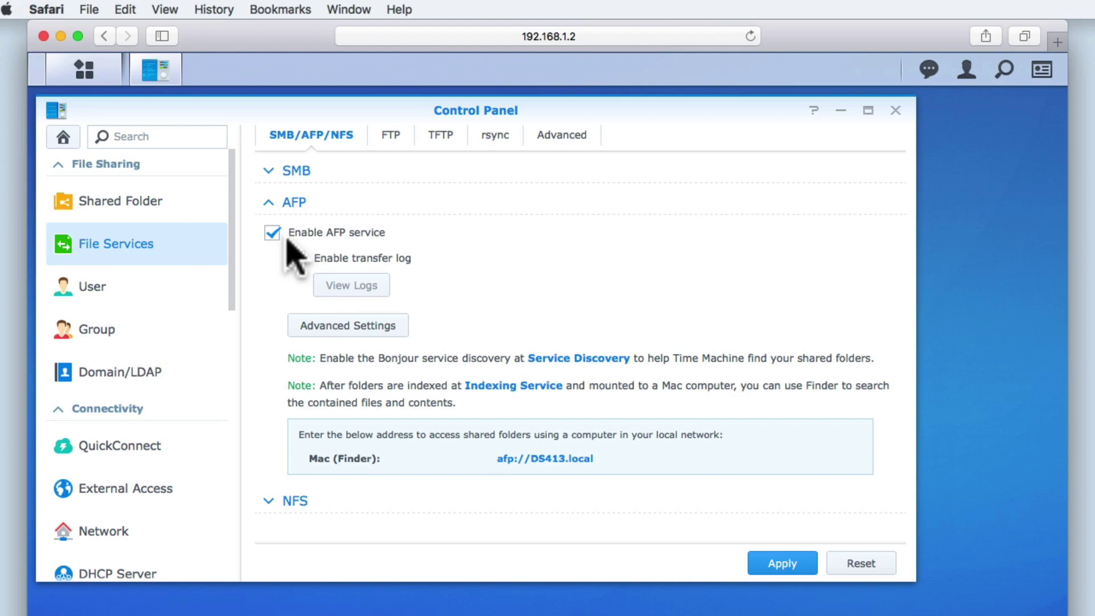
- Disable the AFP service and collapse its settings section
{"action": "left_click", "coordinate": [271, 236]}
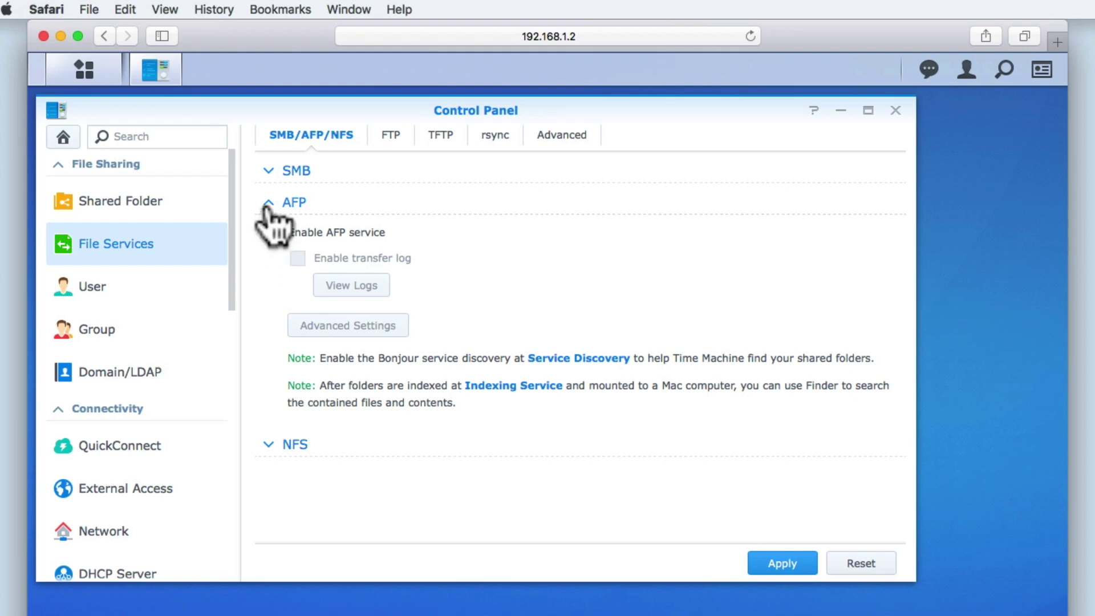
{"action": "left_click", "coordinate": [268, 204]}
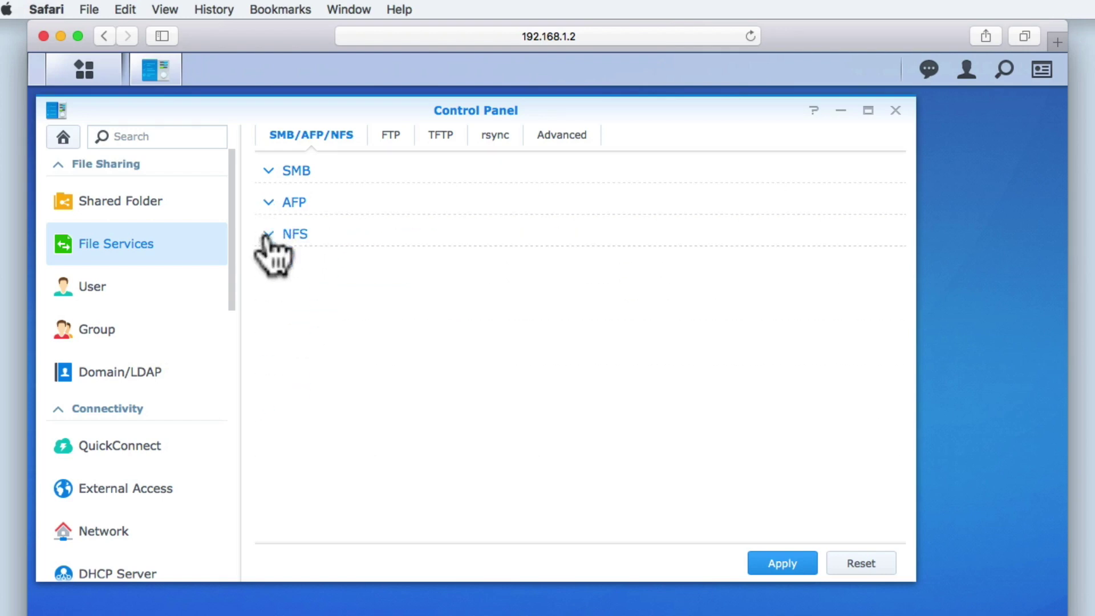
- Expand NFS and enable the NFS service, leaving NFSv4 support unchecked
{"action": "left_click", "coordinate": [268, 235]}
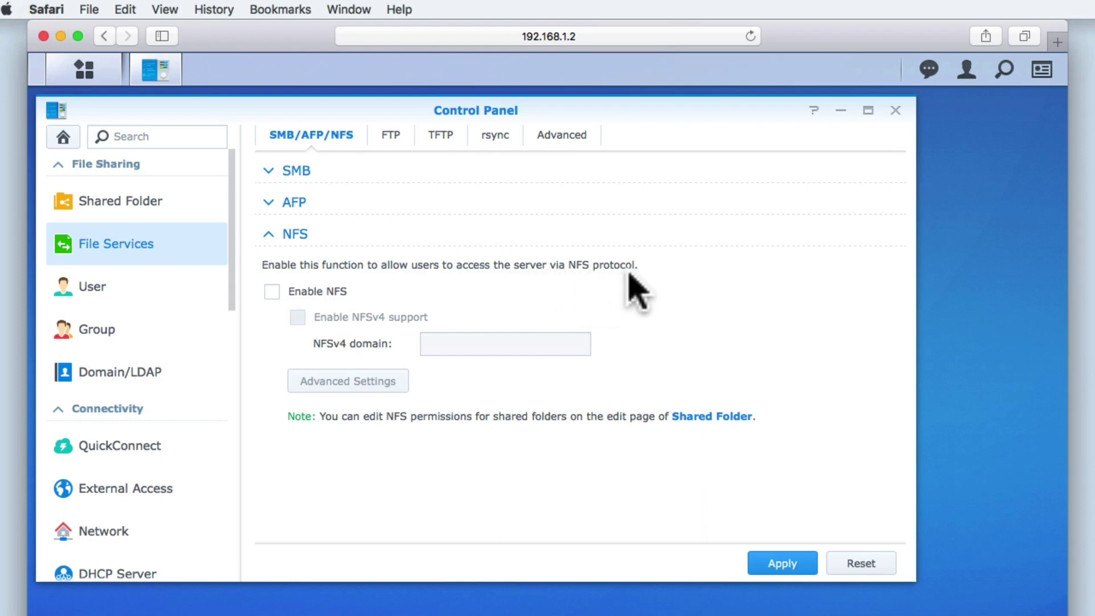
{"action": "left_click", "coordinate": [272, 292]}
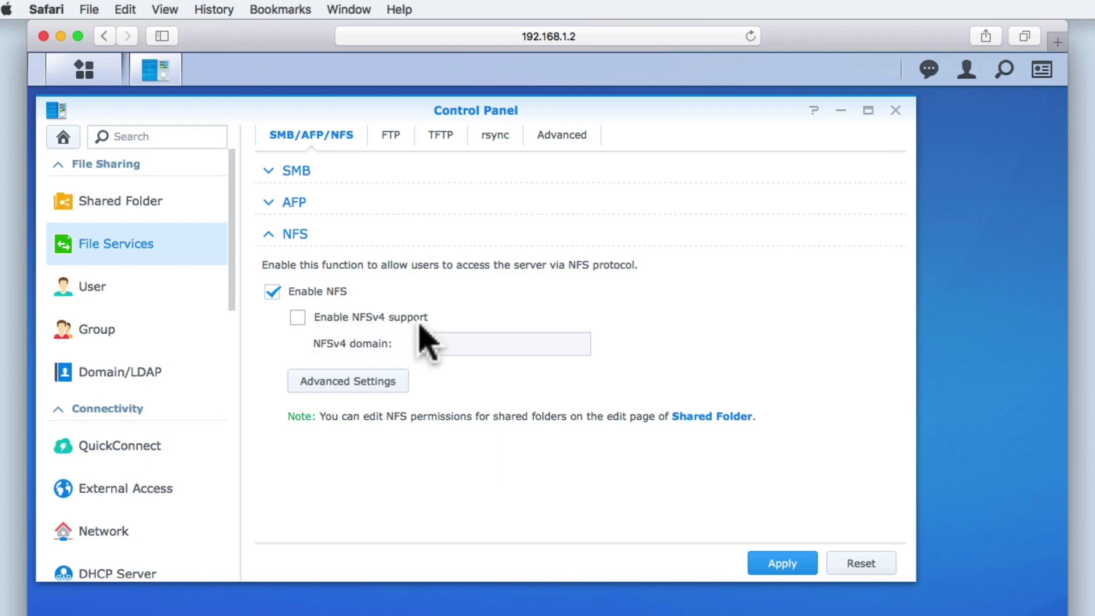
- Leave NFS advanced settings unchanged, untick Enable NFS, apply, and collapse the NFS section
{"action": "left_click", "coordinate": [375, 384]}
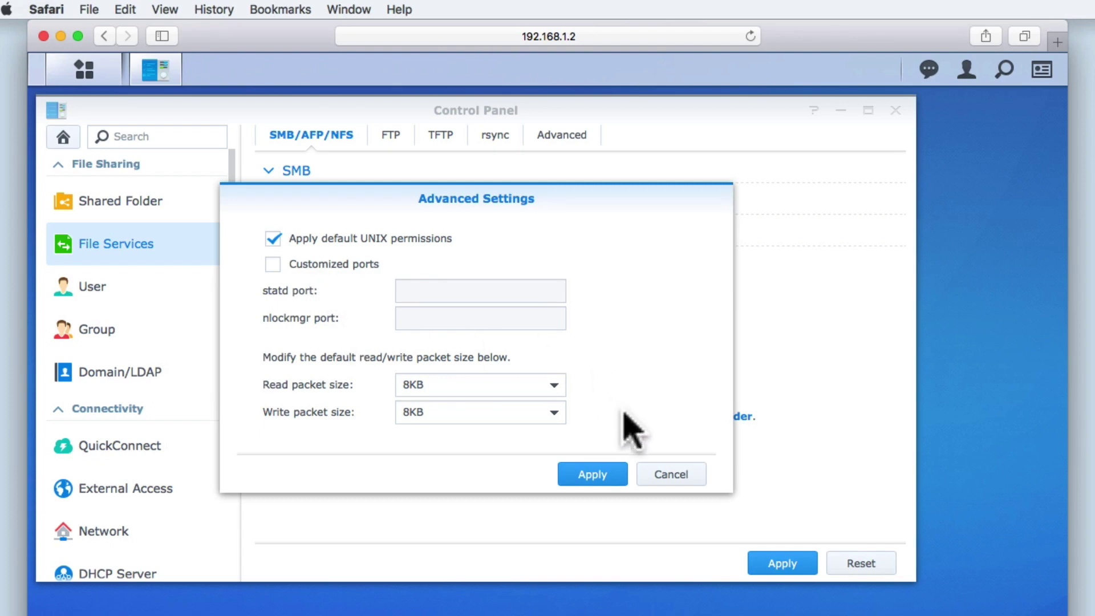
{"action": "left_click", "coordinate": [644, 476]}
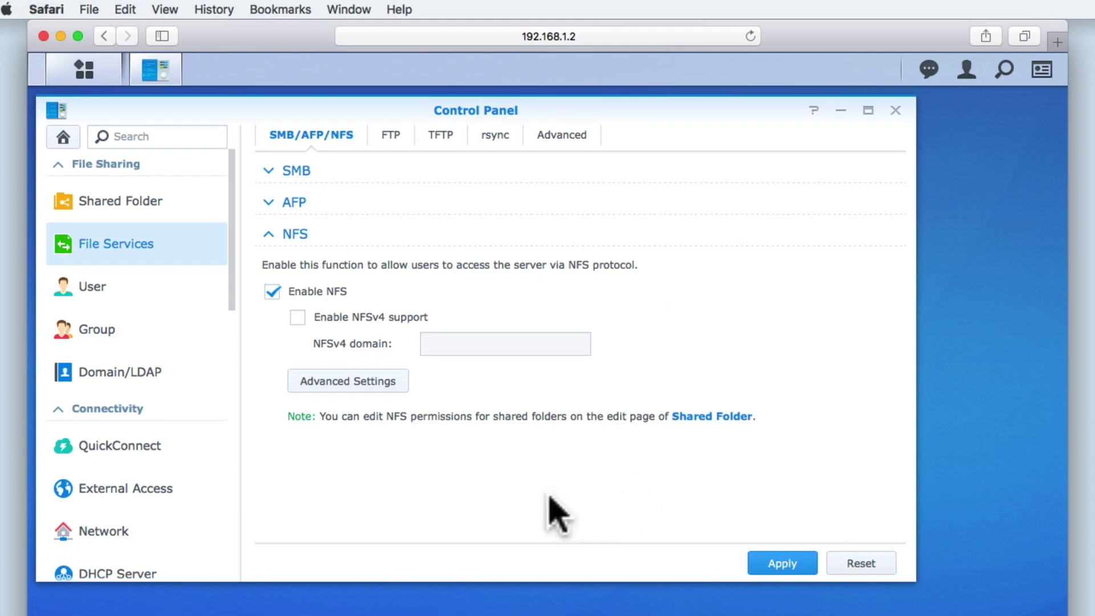
{"action": "left_click", "coordinate": [273, 293]}
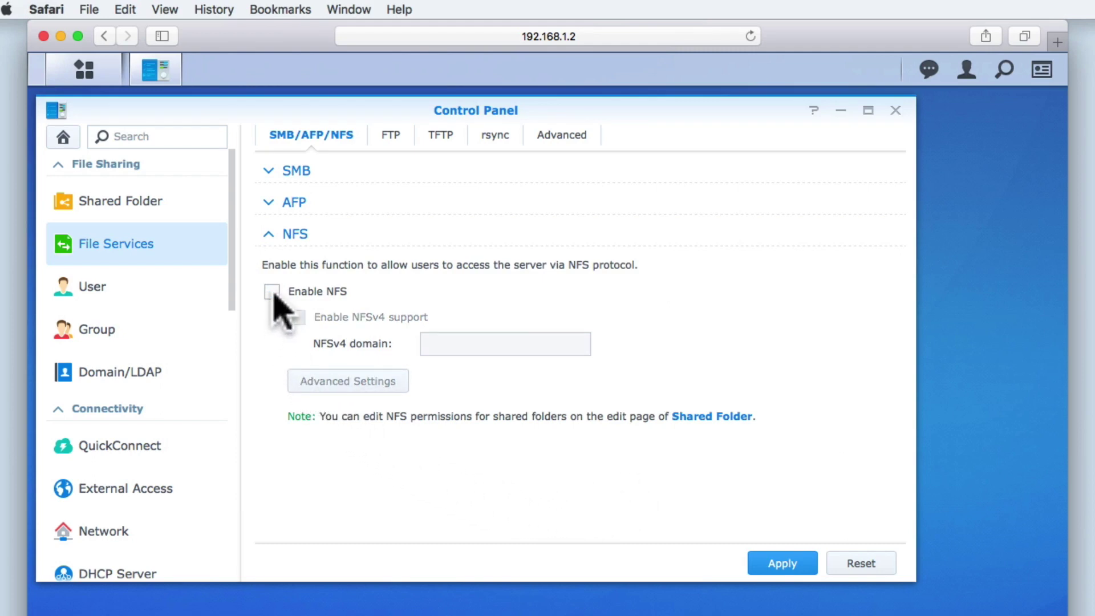
{"action": "left_click", "coordinate": [750, 564]}
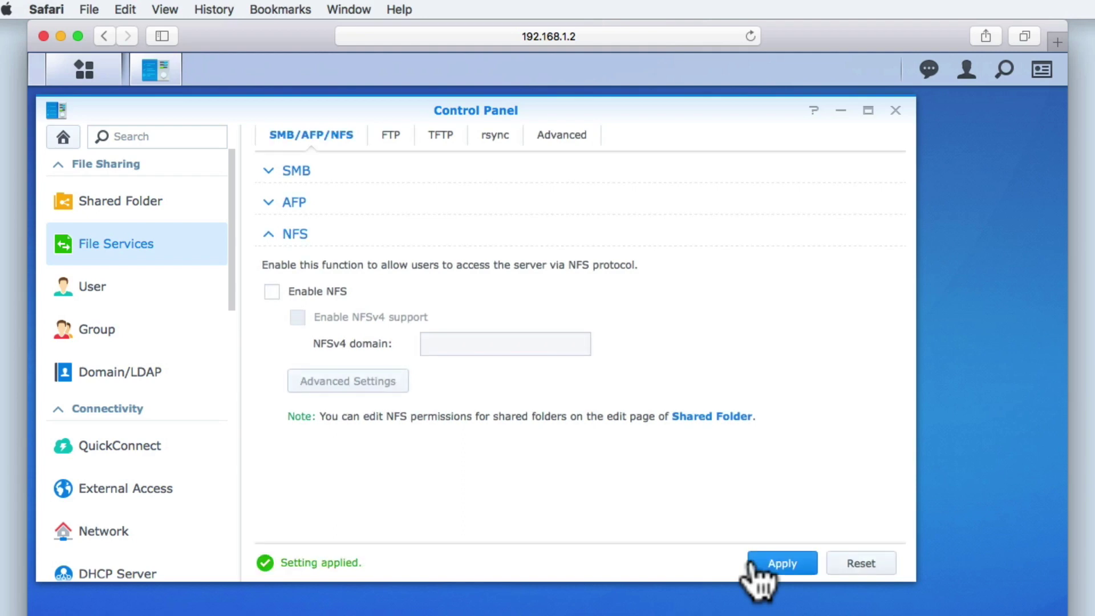
{"action": "left_click", "coordinate": [268, 234]}
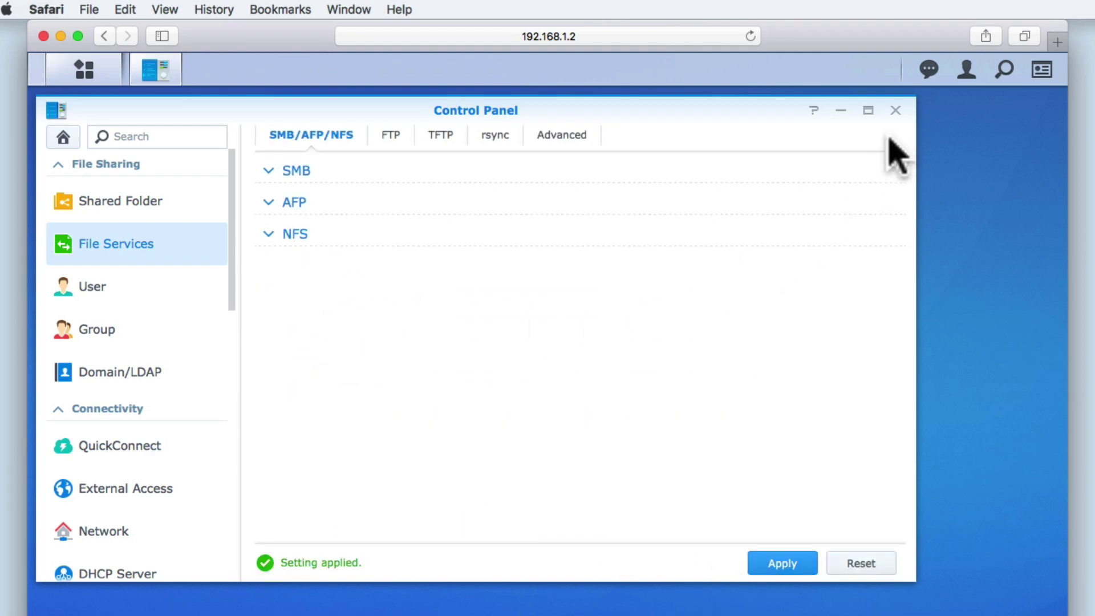
- Close the Control Panel window to return to the DSM desktop
{"action": "left_click", "coordinate": [894, 111]}
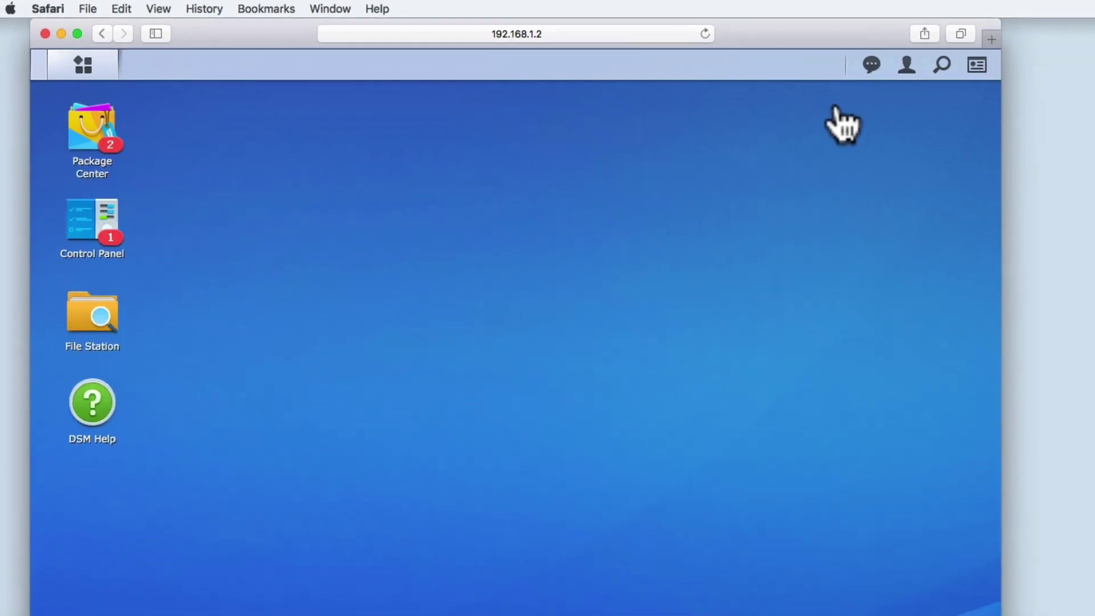